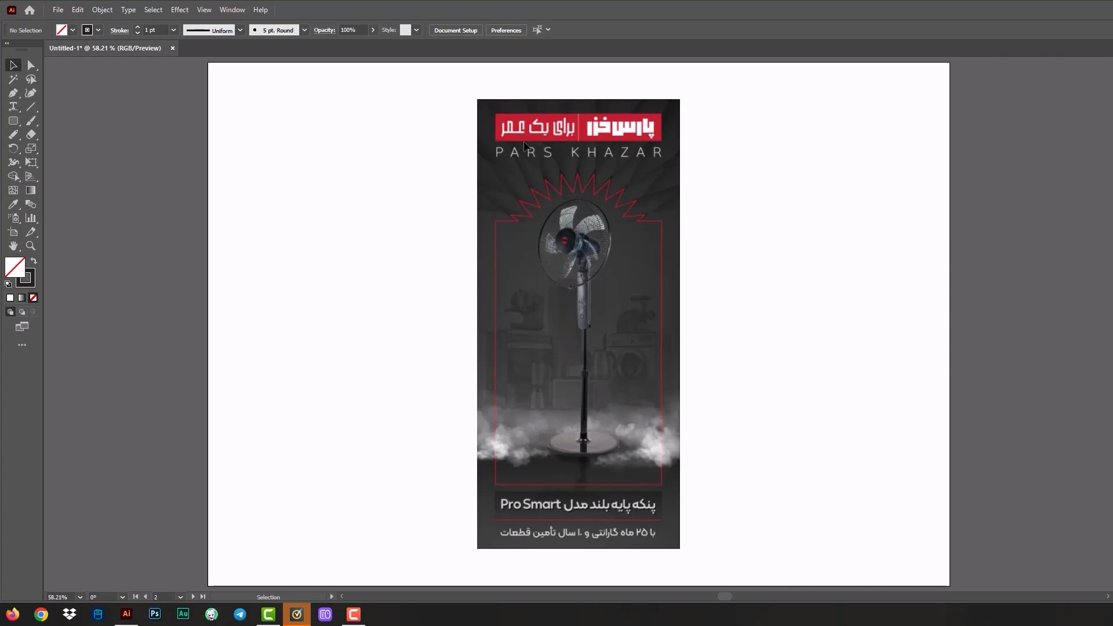
click(145, 597)
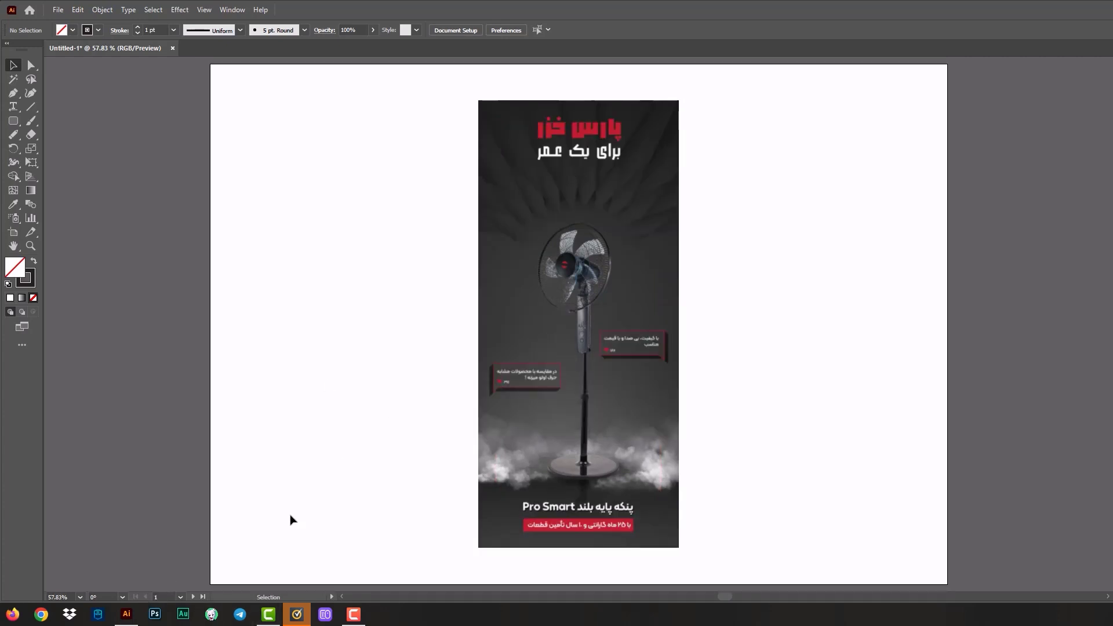
click(193, 596)
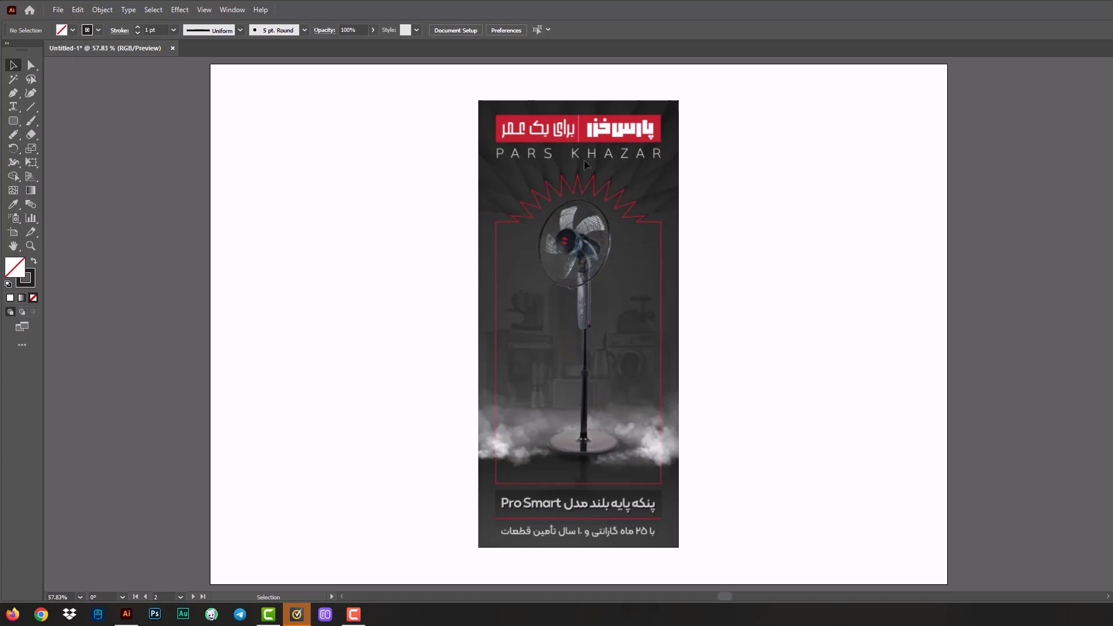
click(146, 594)
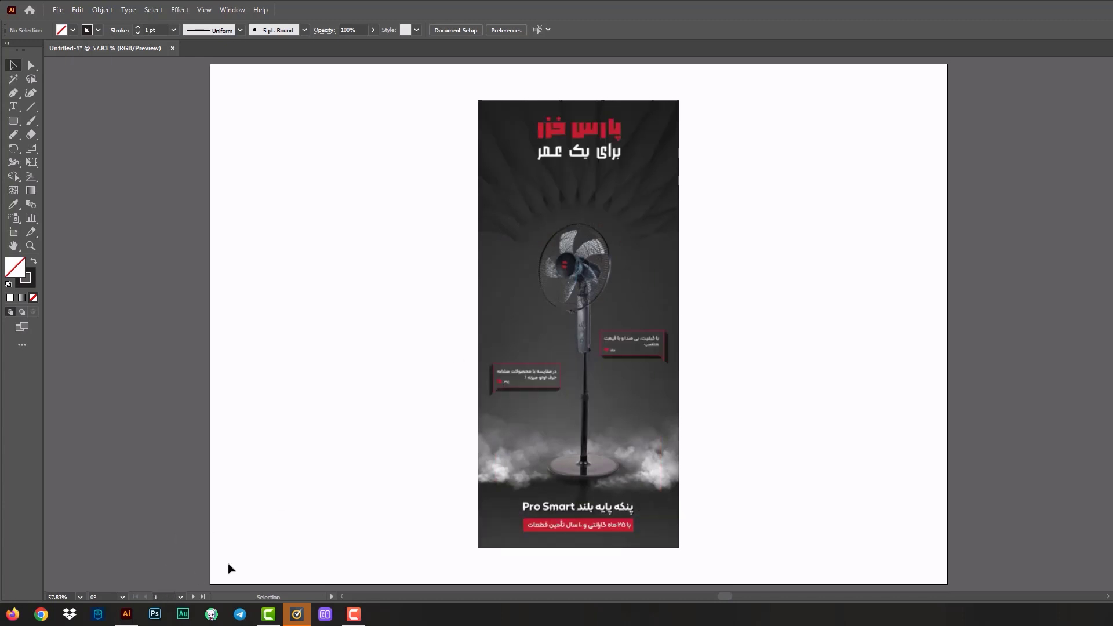
click(193, 596)
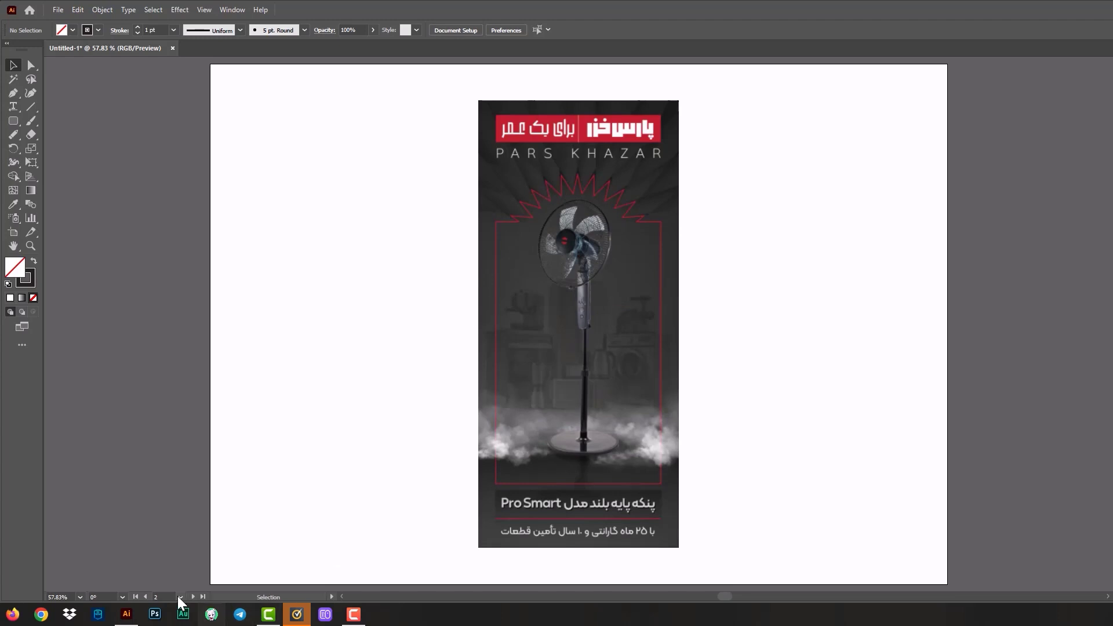
click(145, 596)
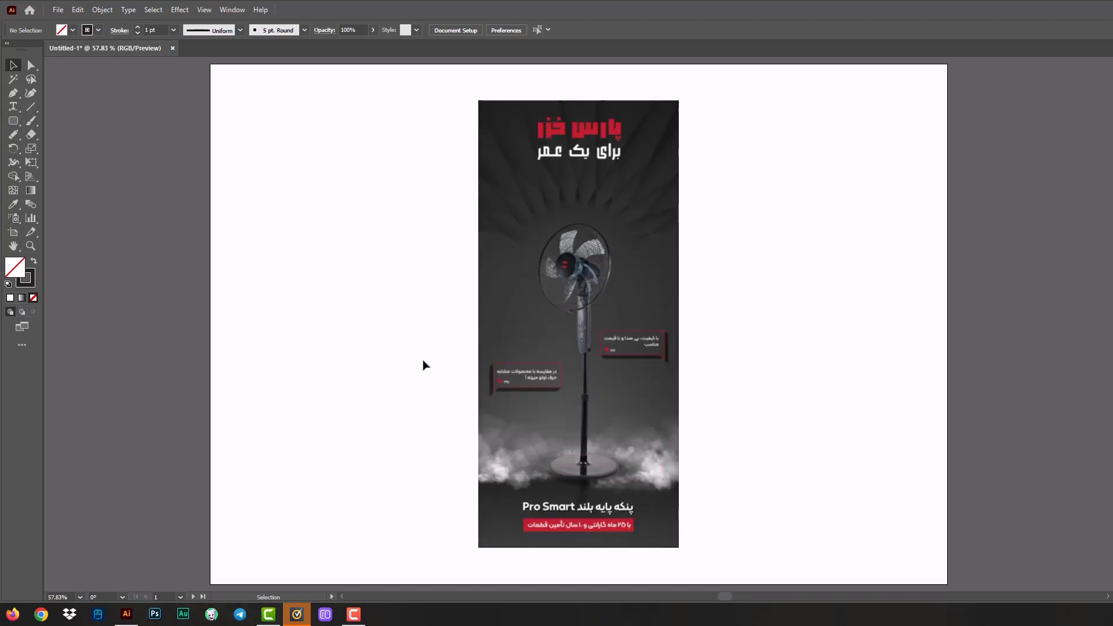
click(194, 597)
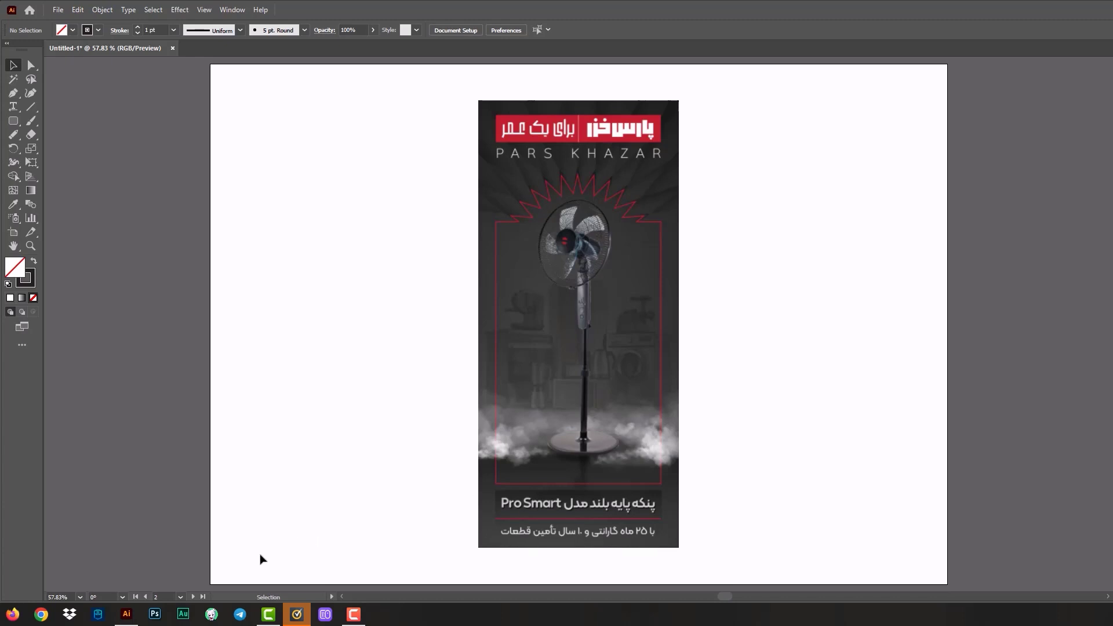
key(Page_Down)
Compare the second poster version with the bottom-logo poster on artboard 3.
click(145, 597)
click(192, 597)
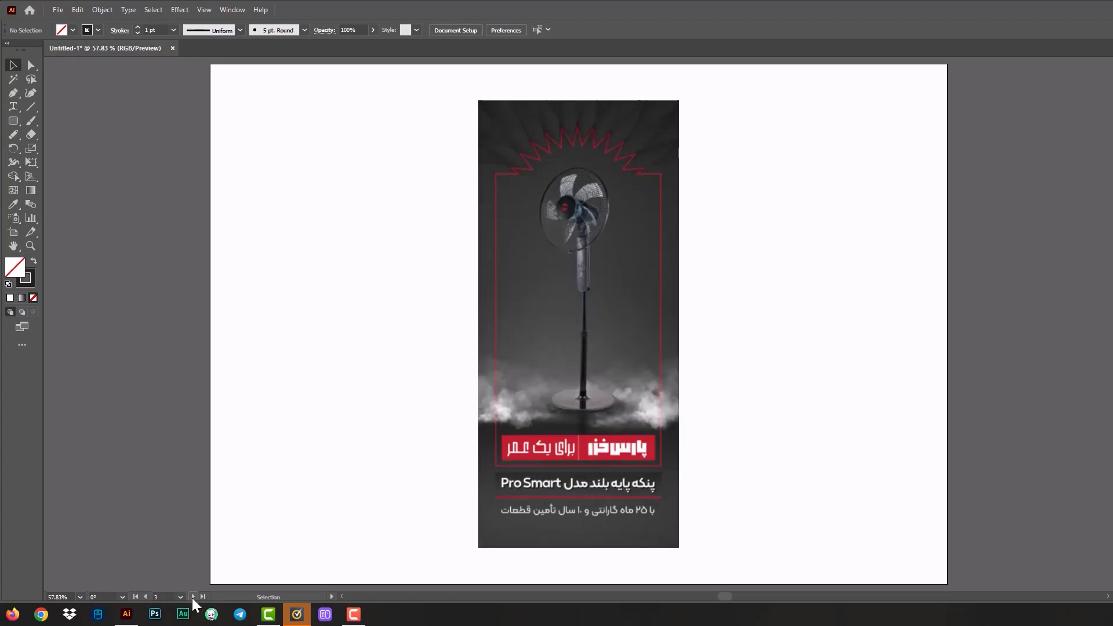
click(148, 594)
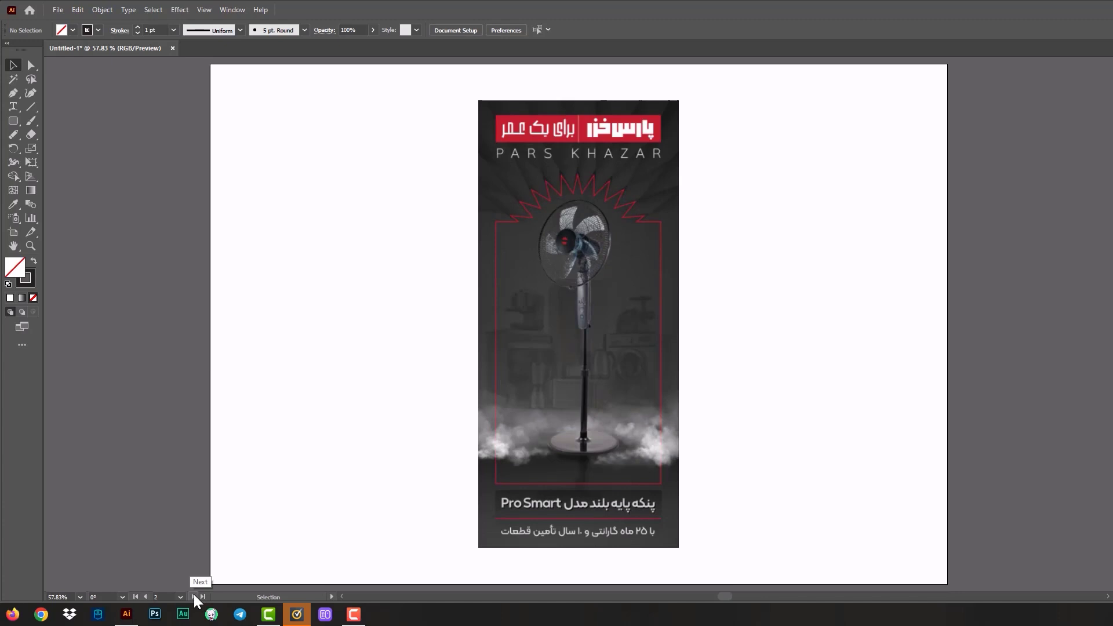
click(193, 597)
click(145, 596)
key(Page_Down)
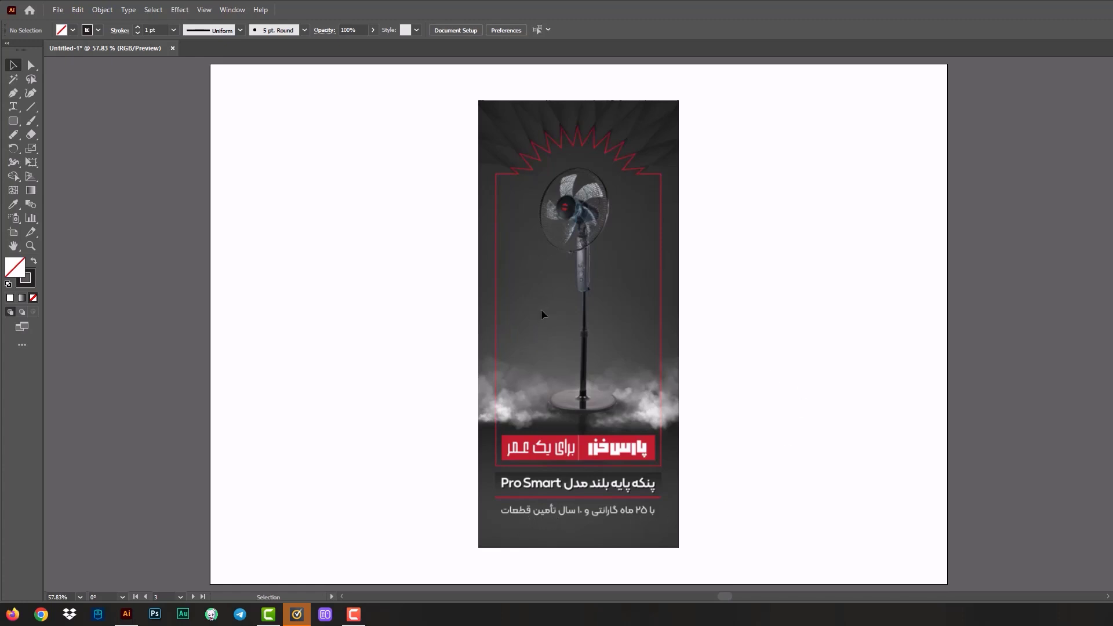
Compare poster artboards 3, 4 and 1, then advance to the Leo furniture card.
click(195, 595)
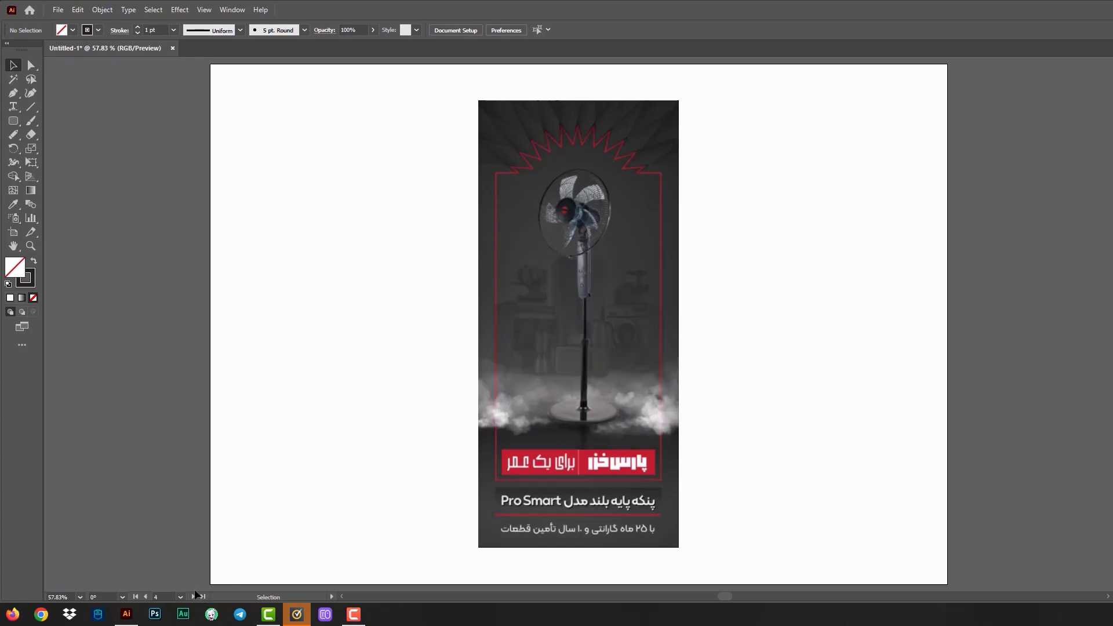
click(147, 597)
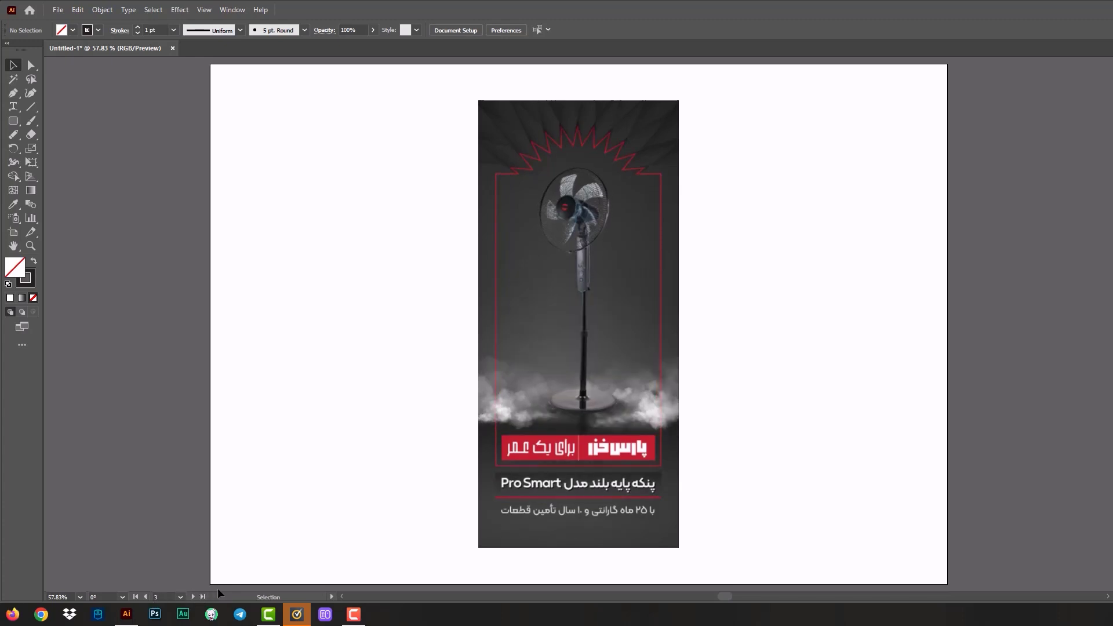
click(195, 597)
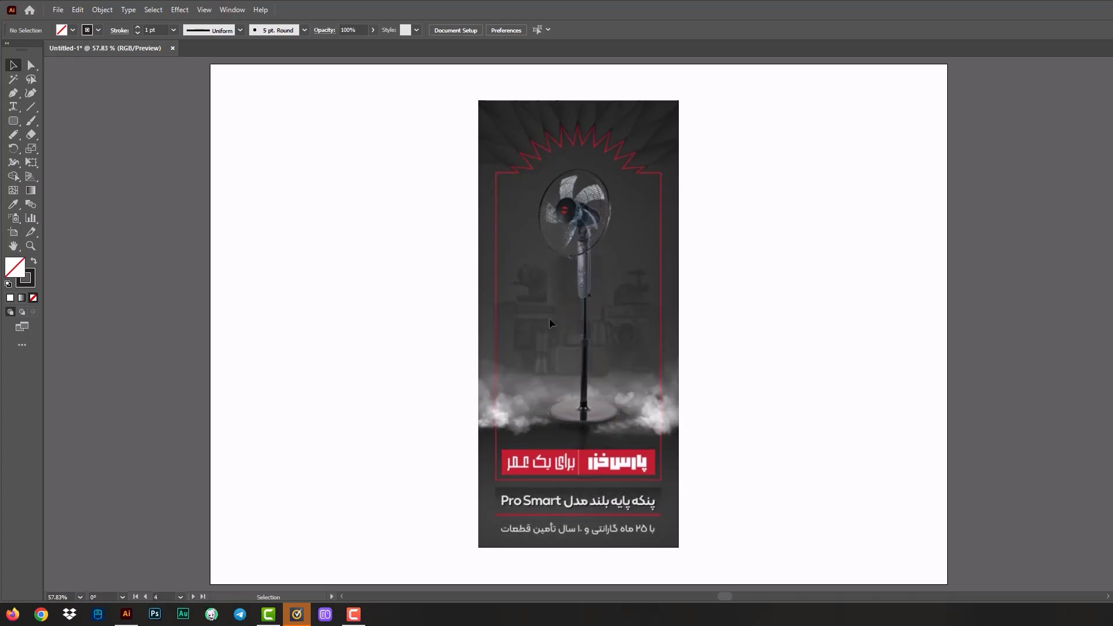
click(145, 596)
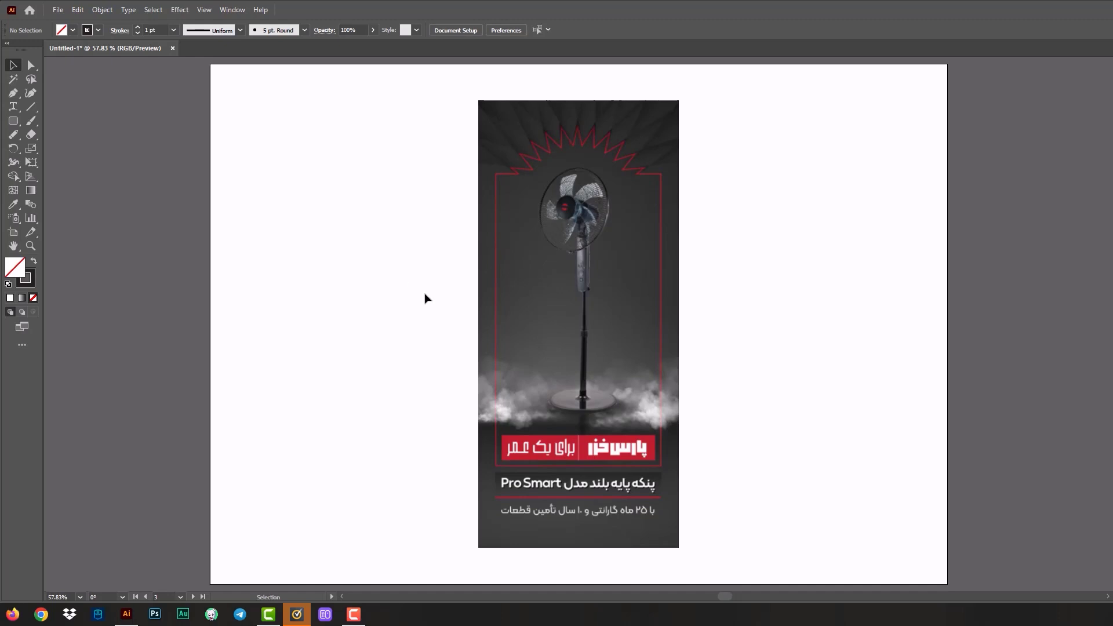
click(136, 596)
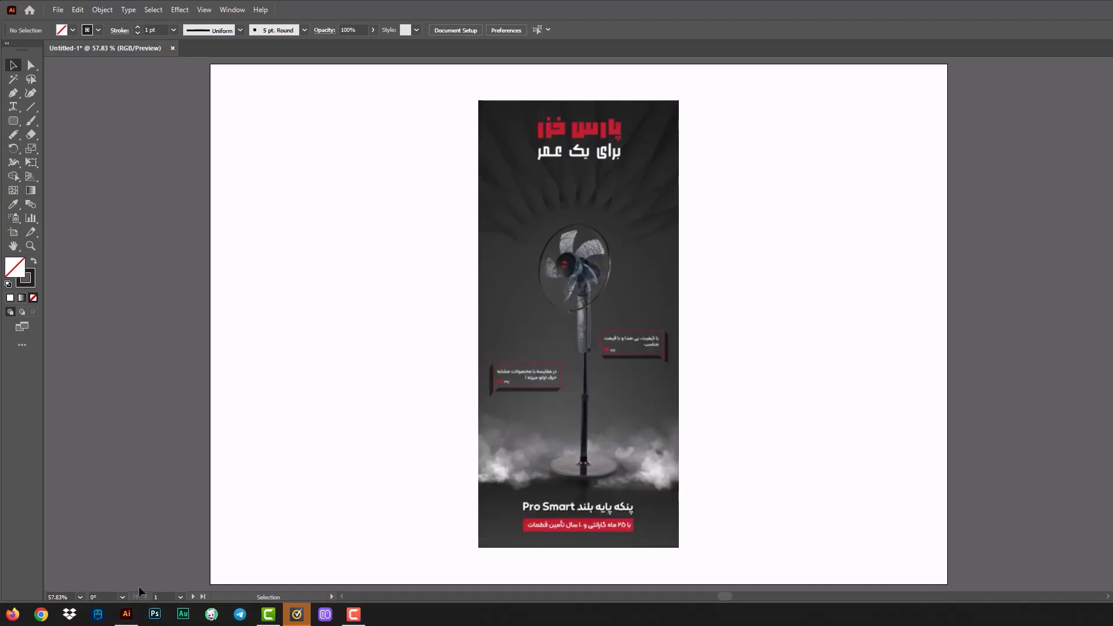
click(181, 596)
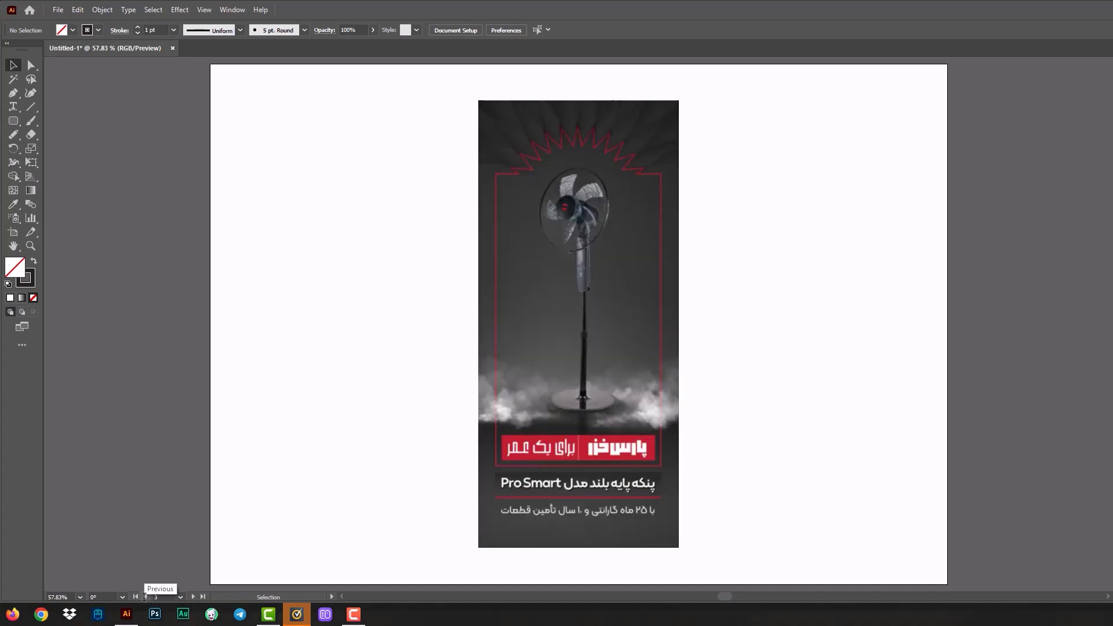
double_click(196, 596)
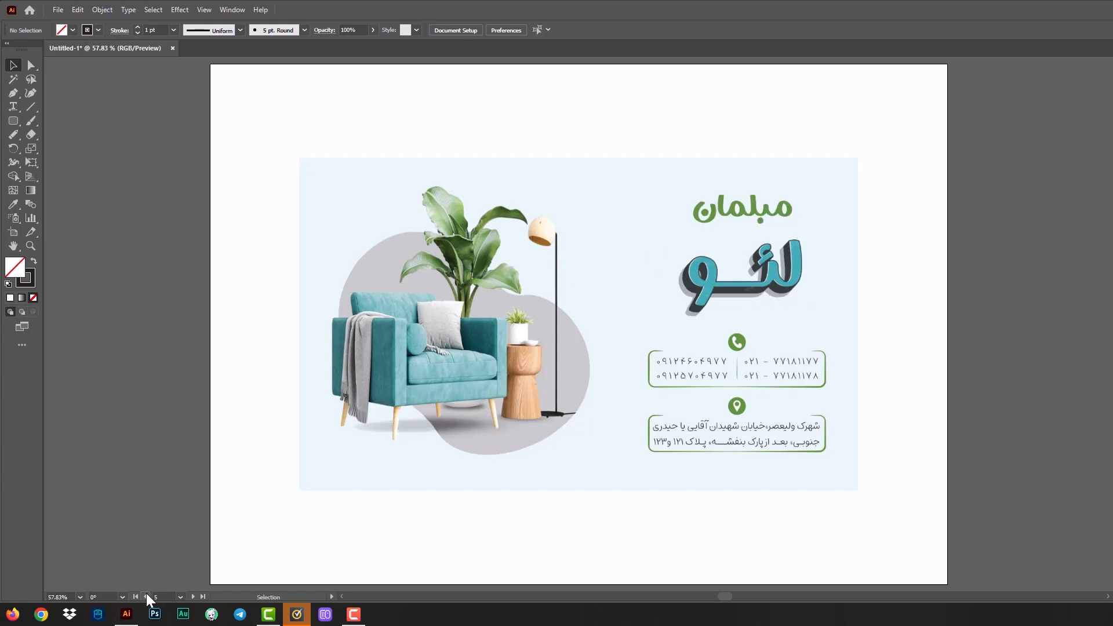
Toggle between Leo card artboards 5 and 6, ending on the plain card with unframed contacts.
click(191, 597)
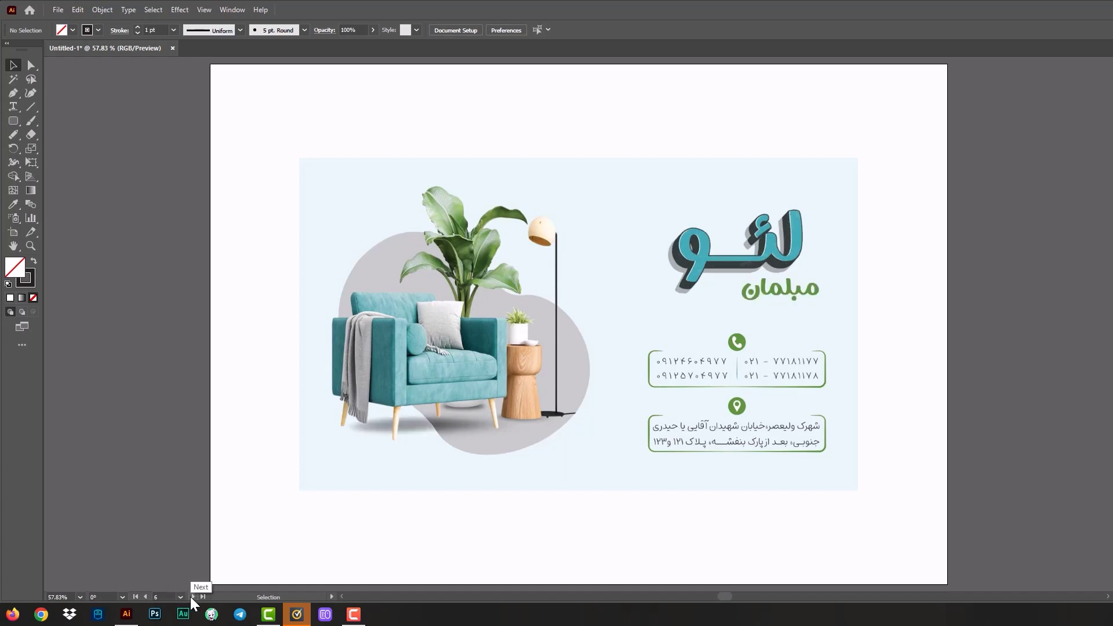
click(146, 597)
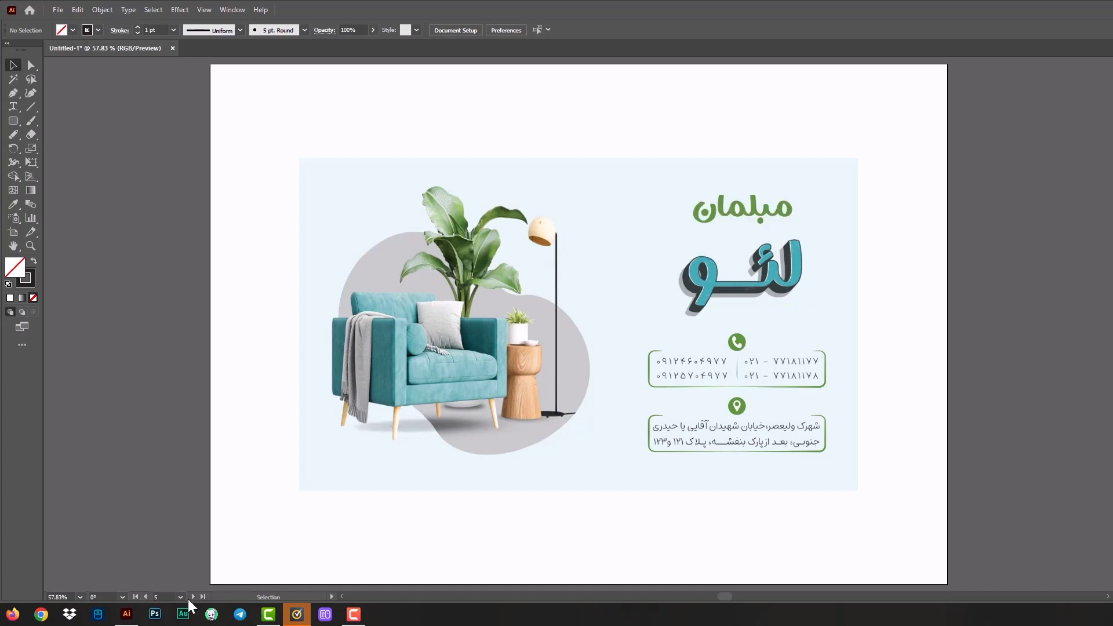
click(193, 596)
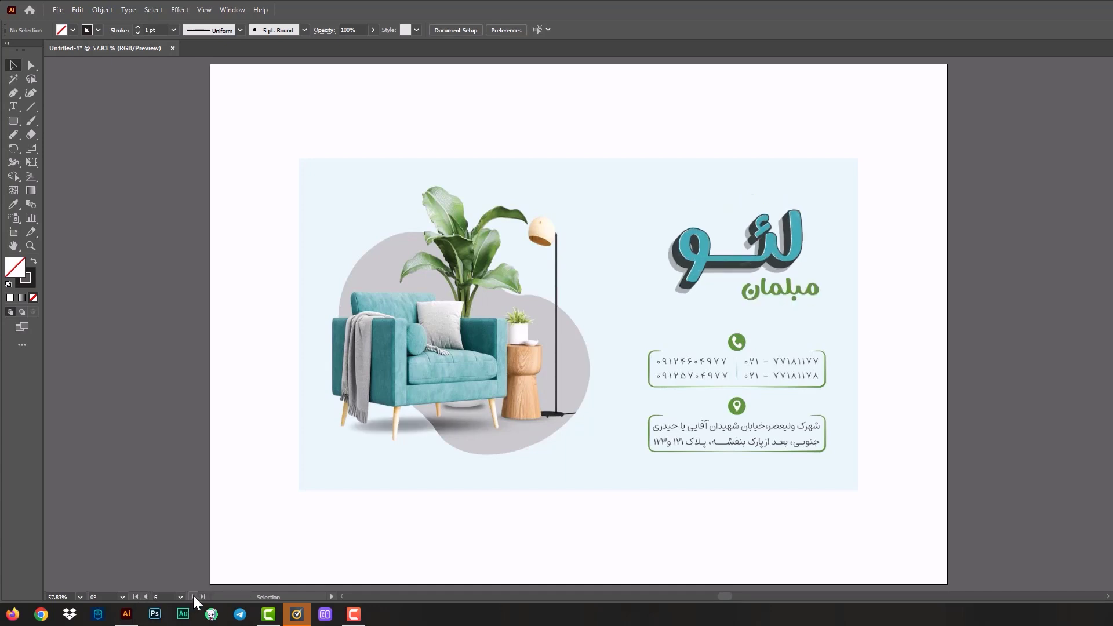
click(145, 596)
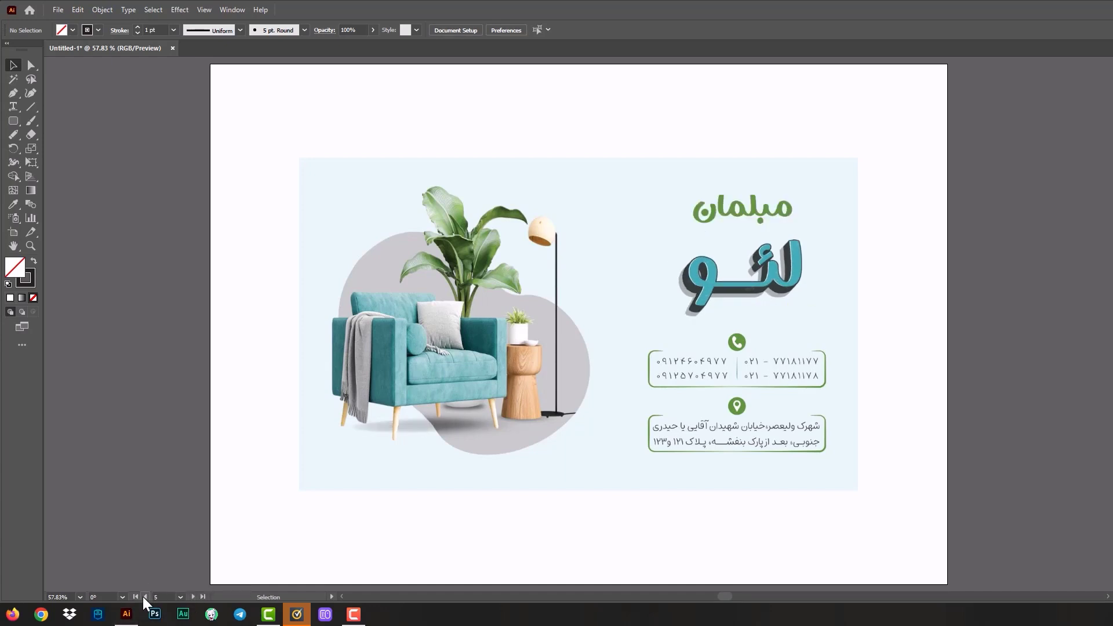
click(193, 596)
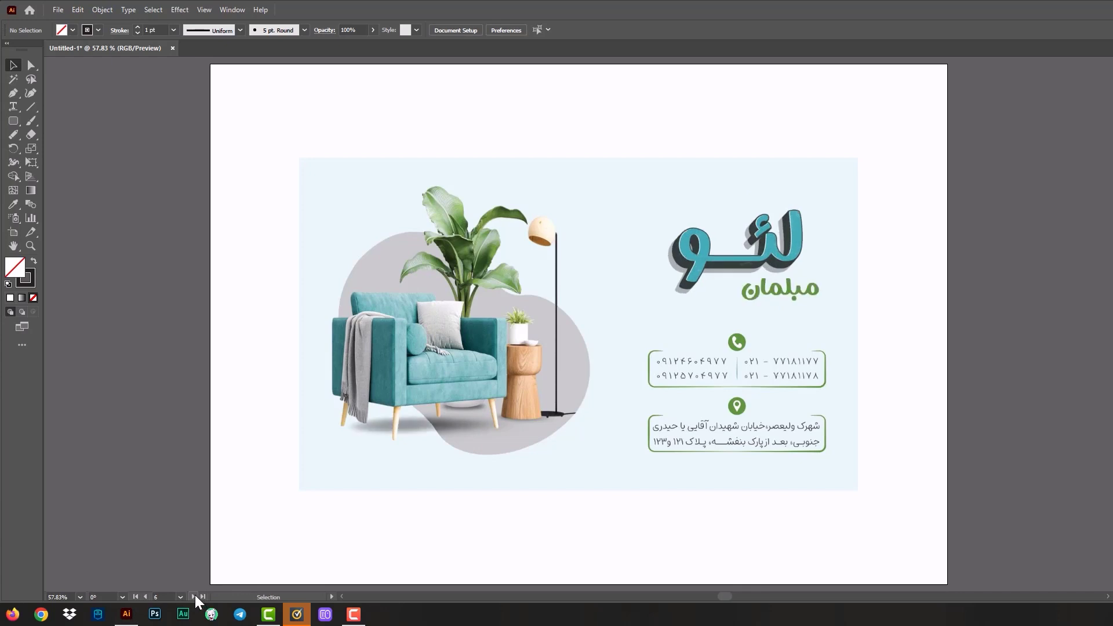
click(146, 597)
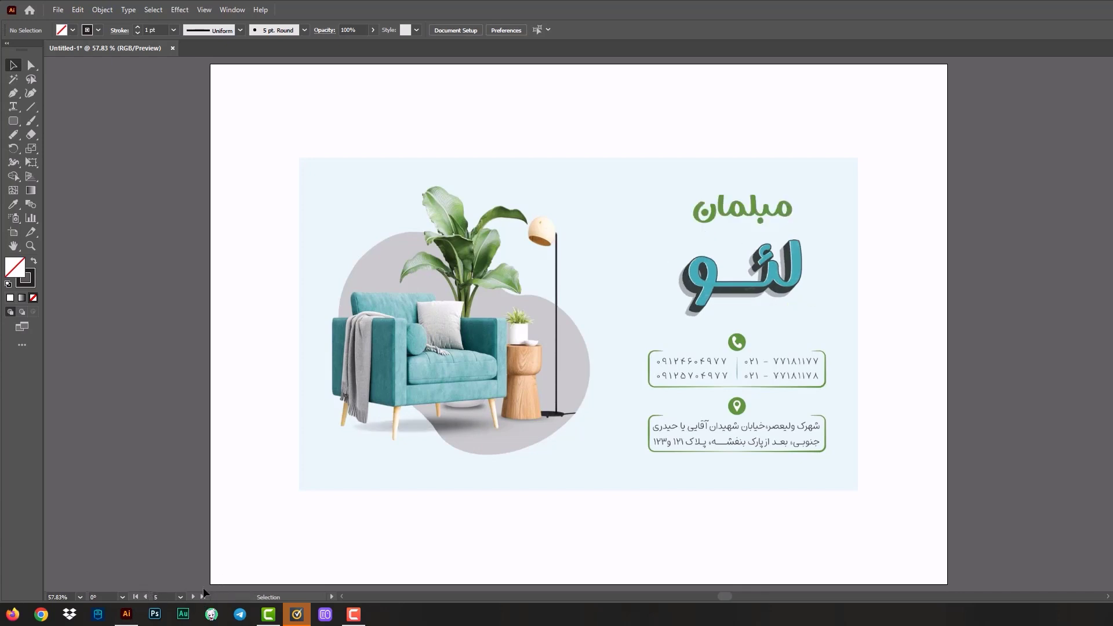
click(192, 596)
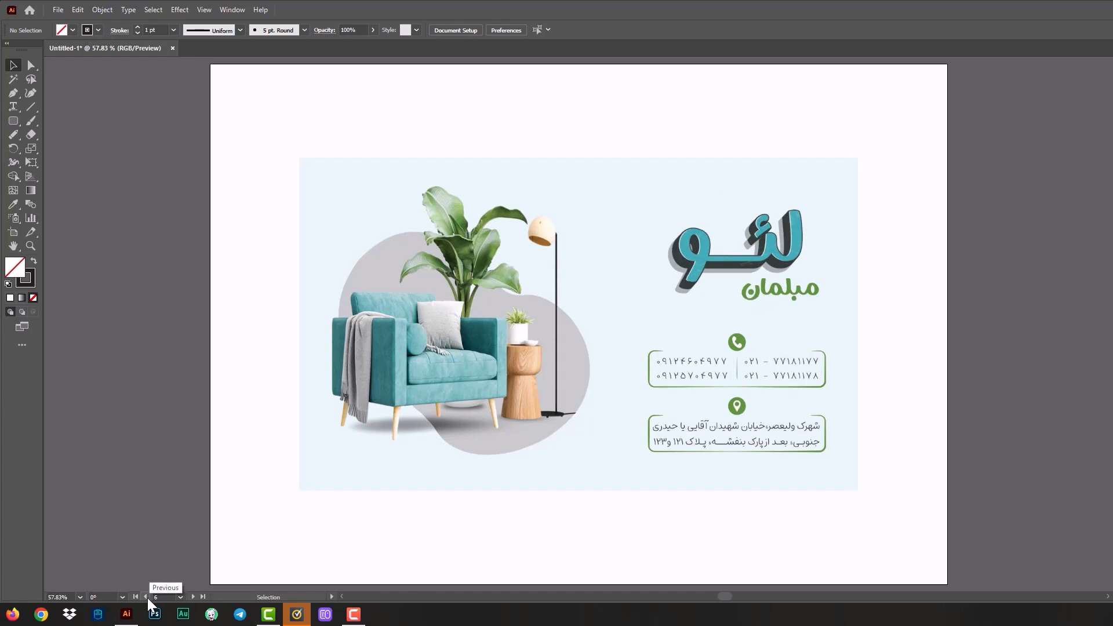
click(146, 596)
click(192, 597)
click(145, 597)
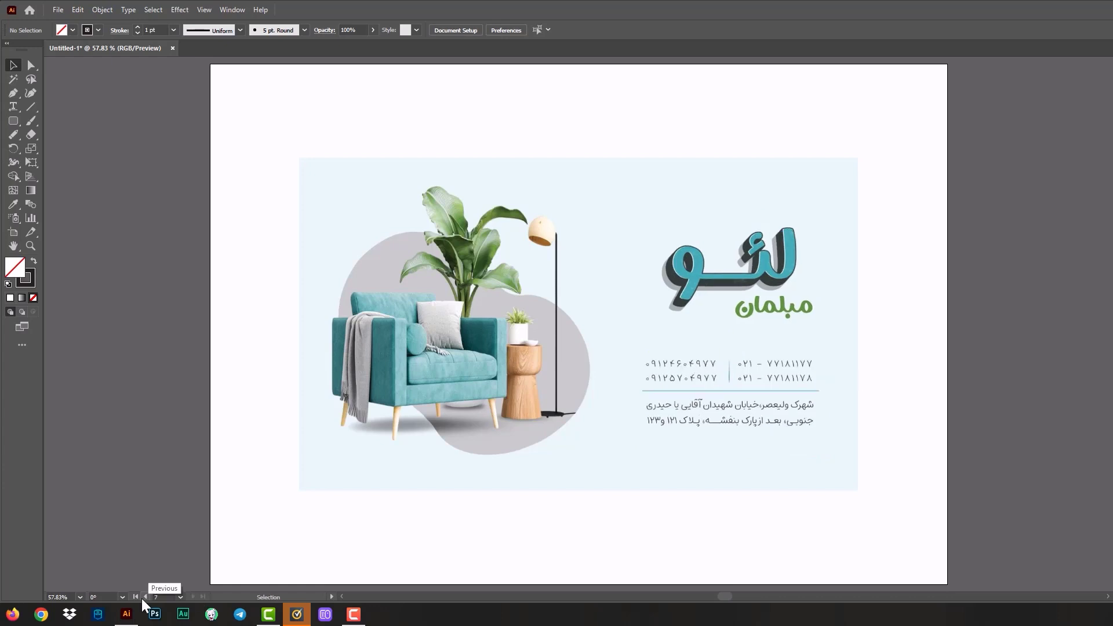
click(192, 597)
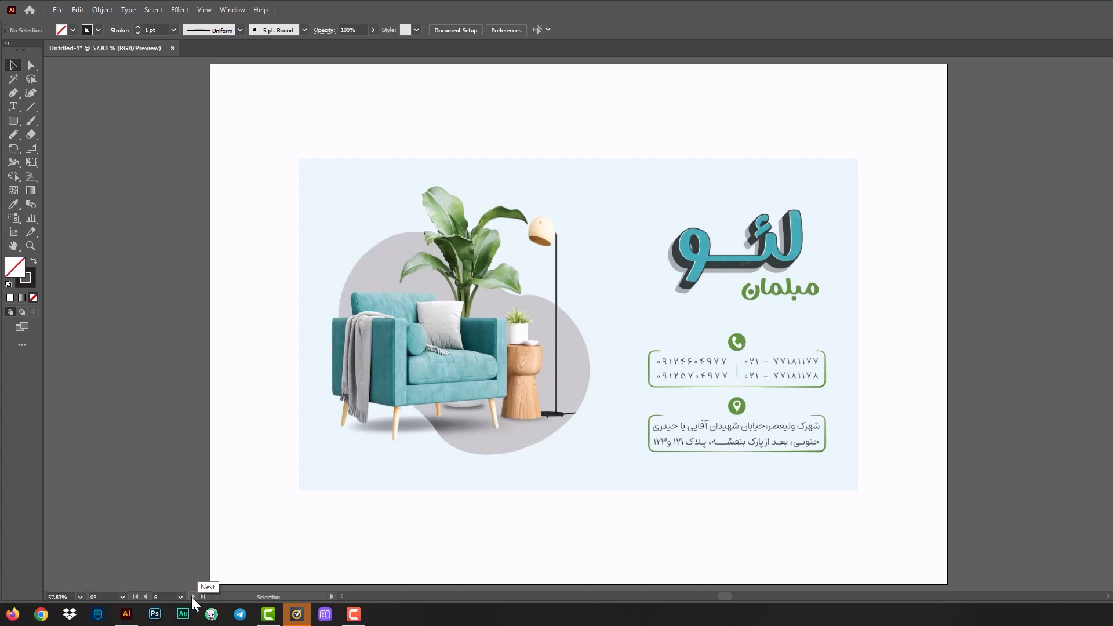
click(192, 596)
click(193, 597)
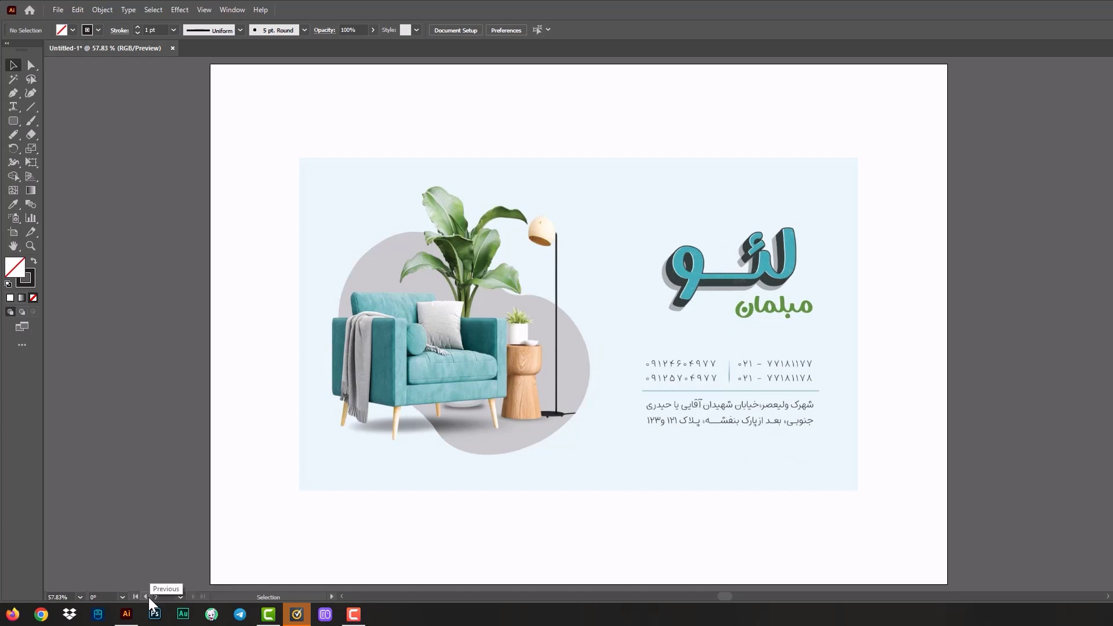
click(149, 597)
click(194, 597)
click(162, 596)
key(Return)
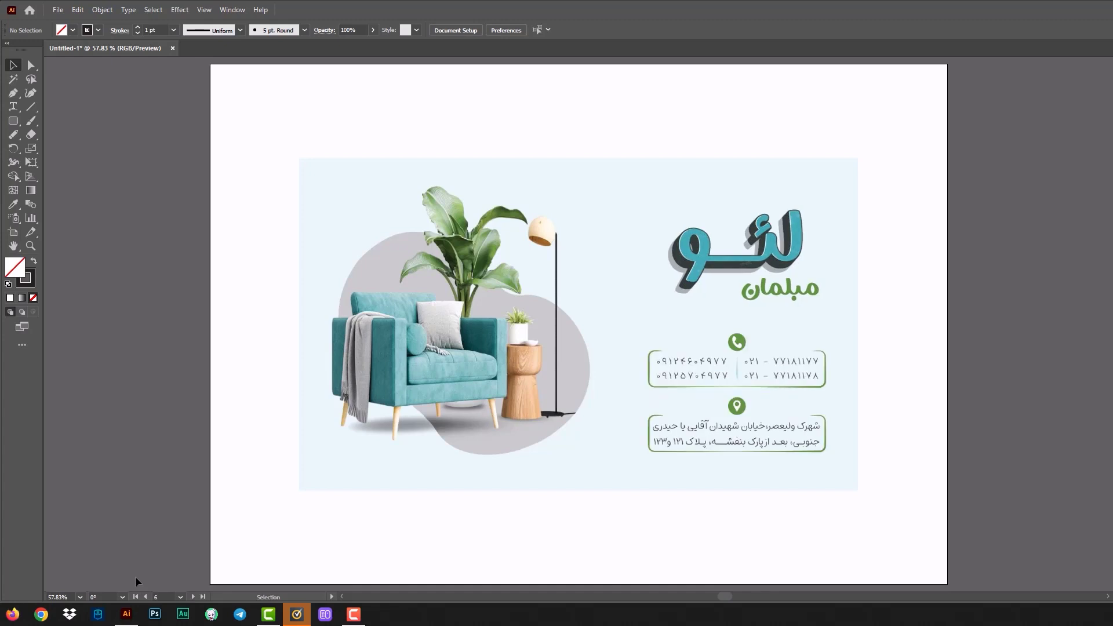
click(163, 597)
text(7)
key(Return)
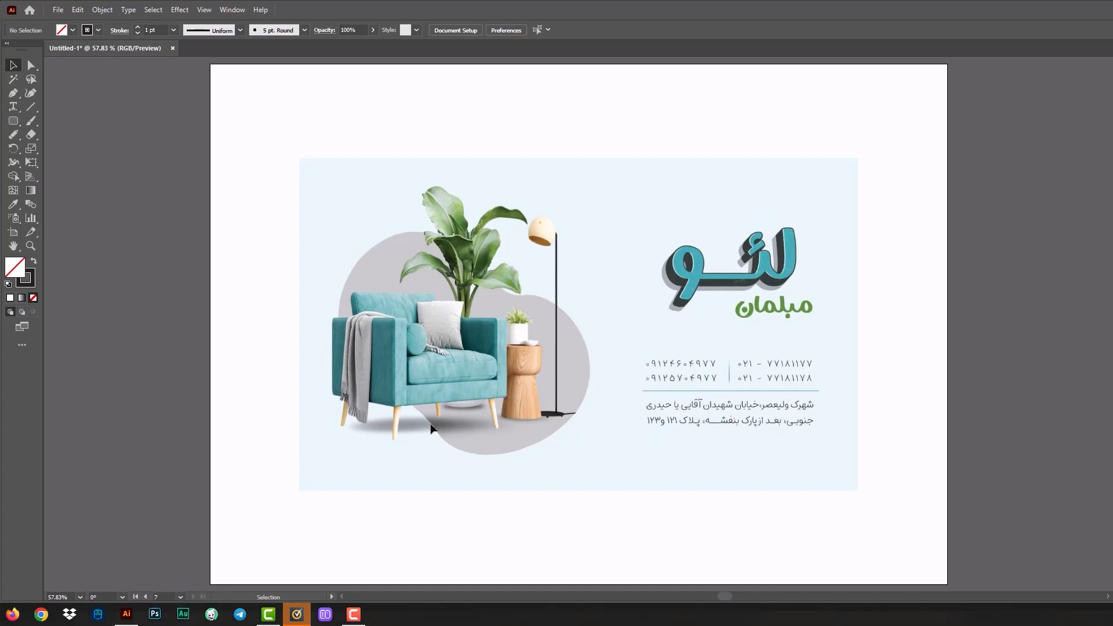